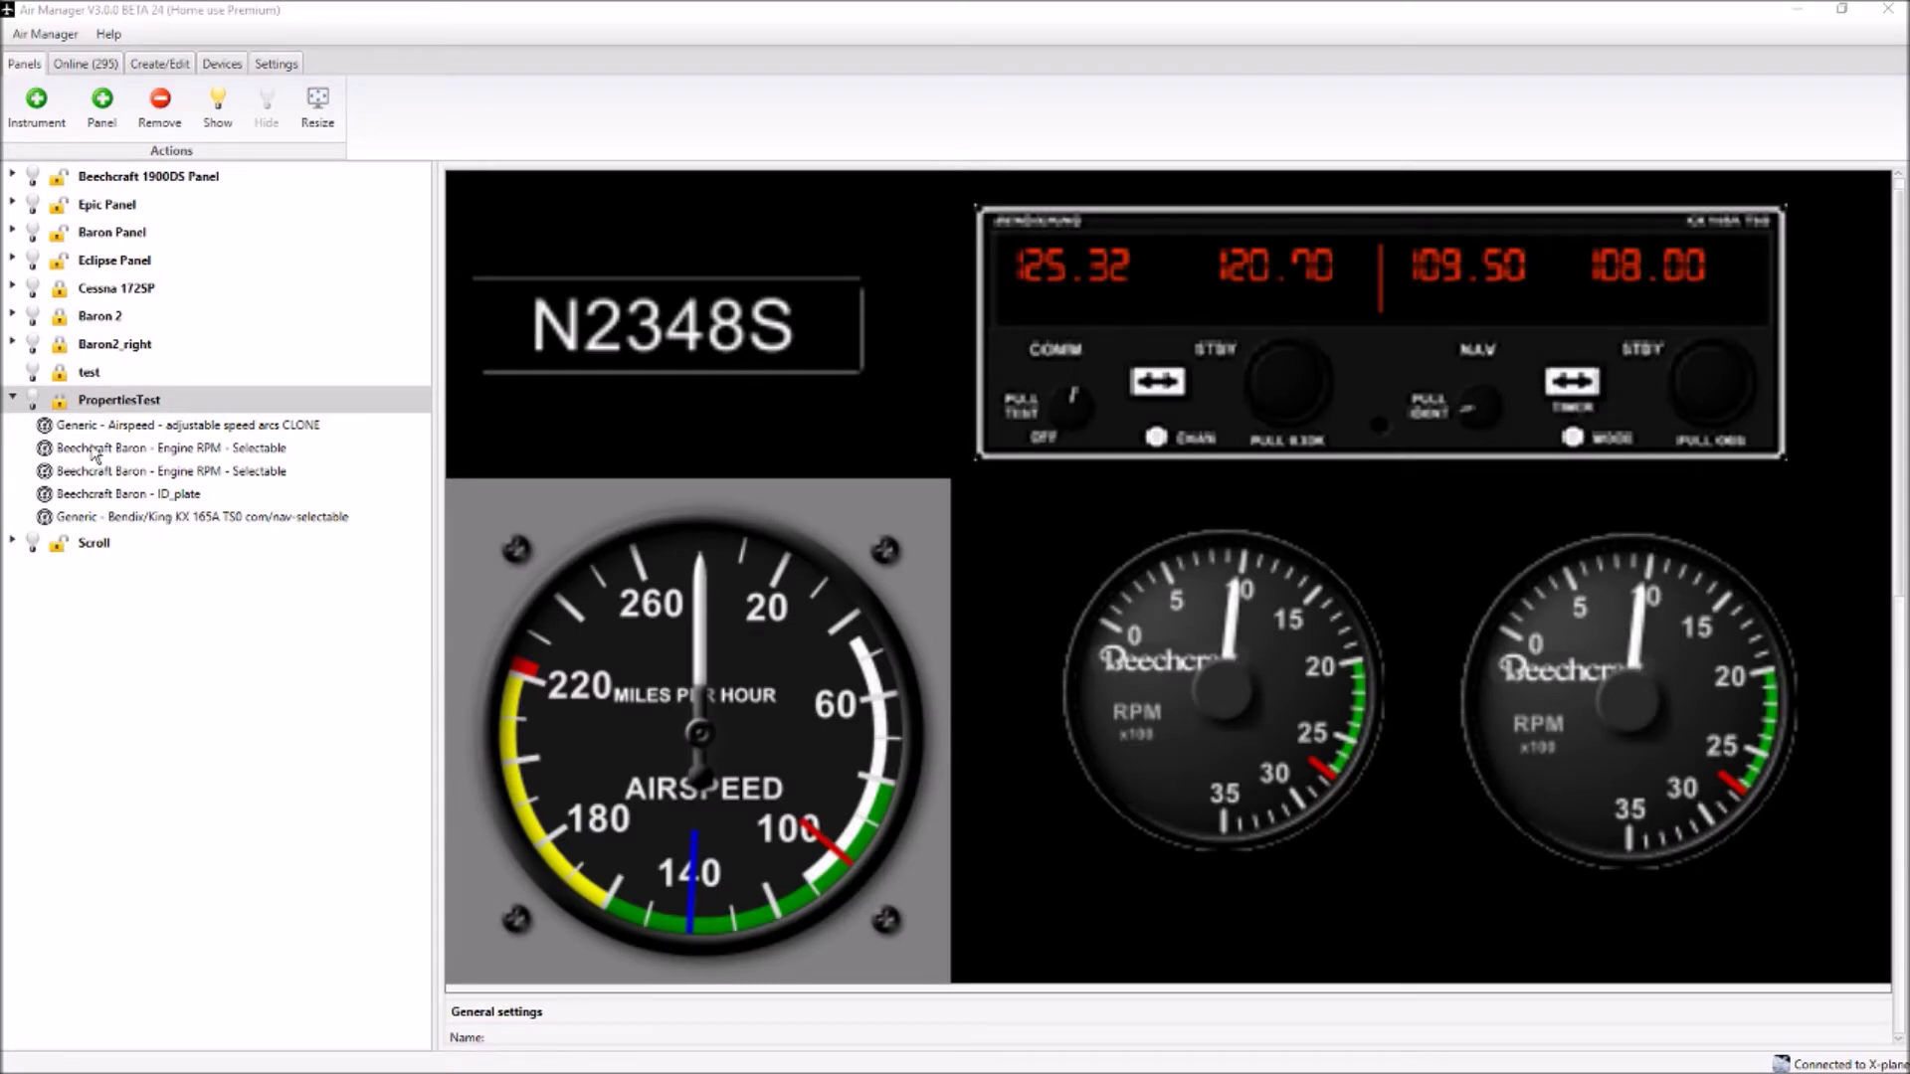
# - Replace the Beechcraft Baron ID plate's callsign N12348 with G-ABRE
pyautogui.click(171, 495)
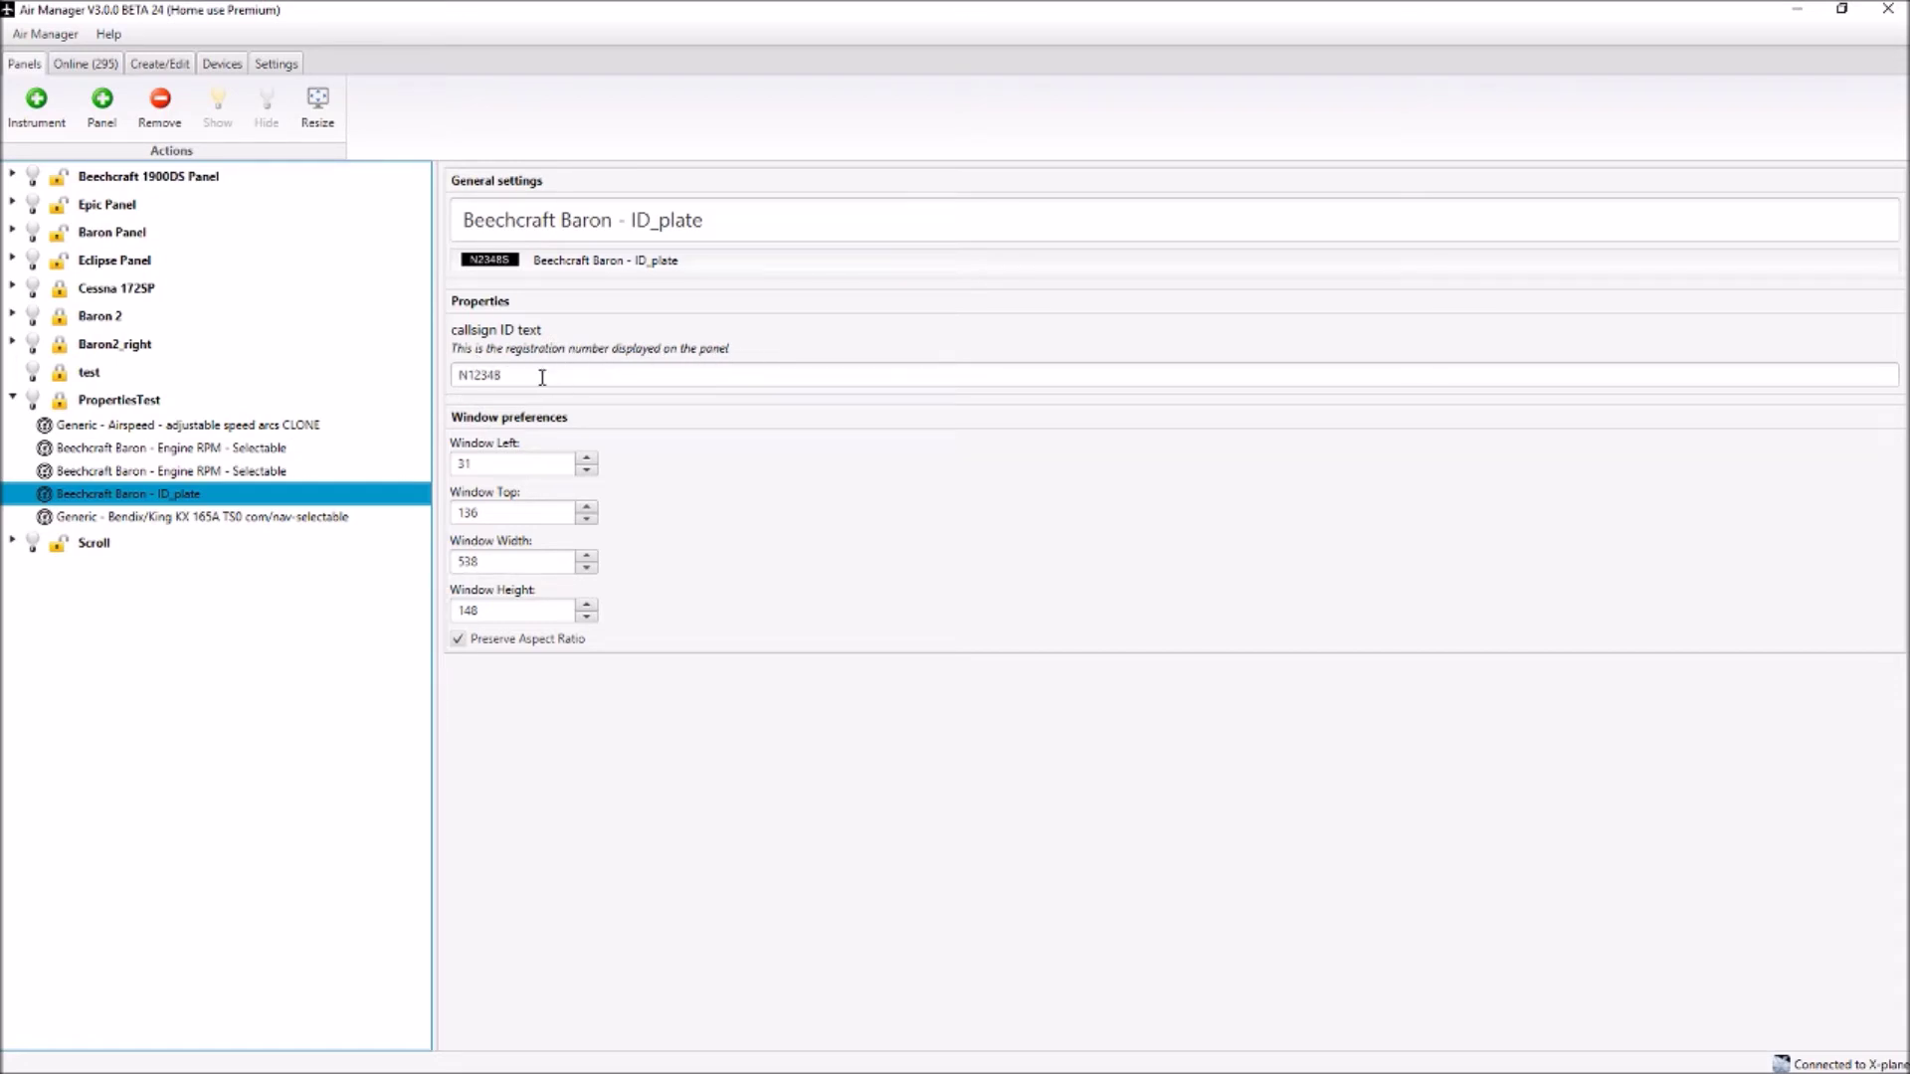
pyautogui.moveTo(545, 376); pyautogui.dragTo(428, 375)
pyautogui.write('N10')
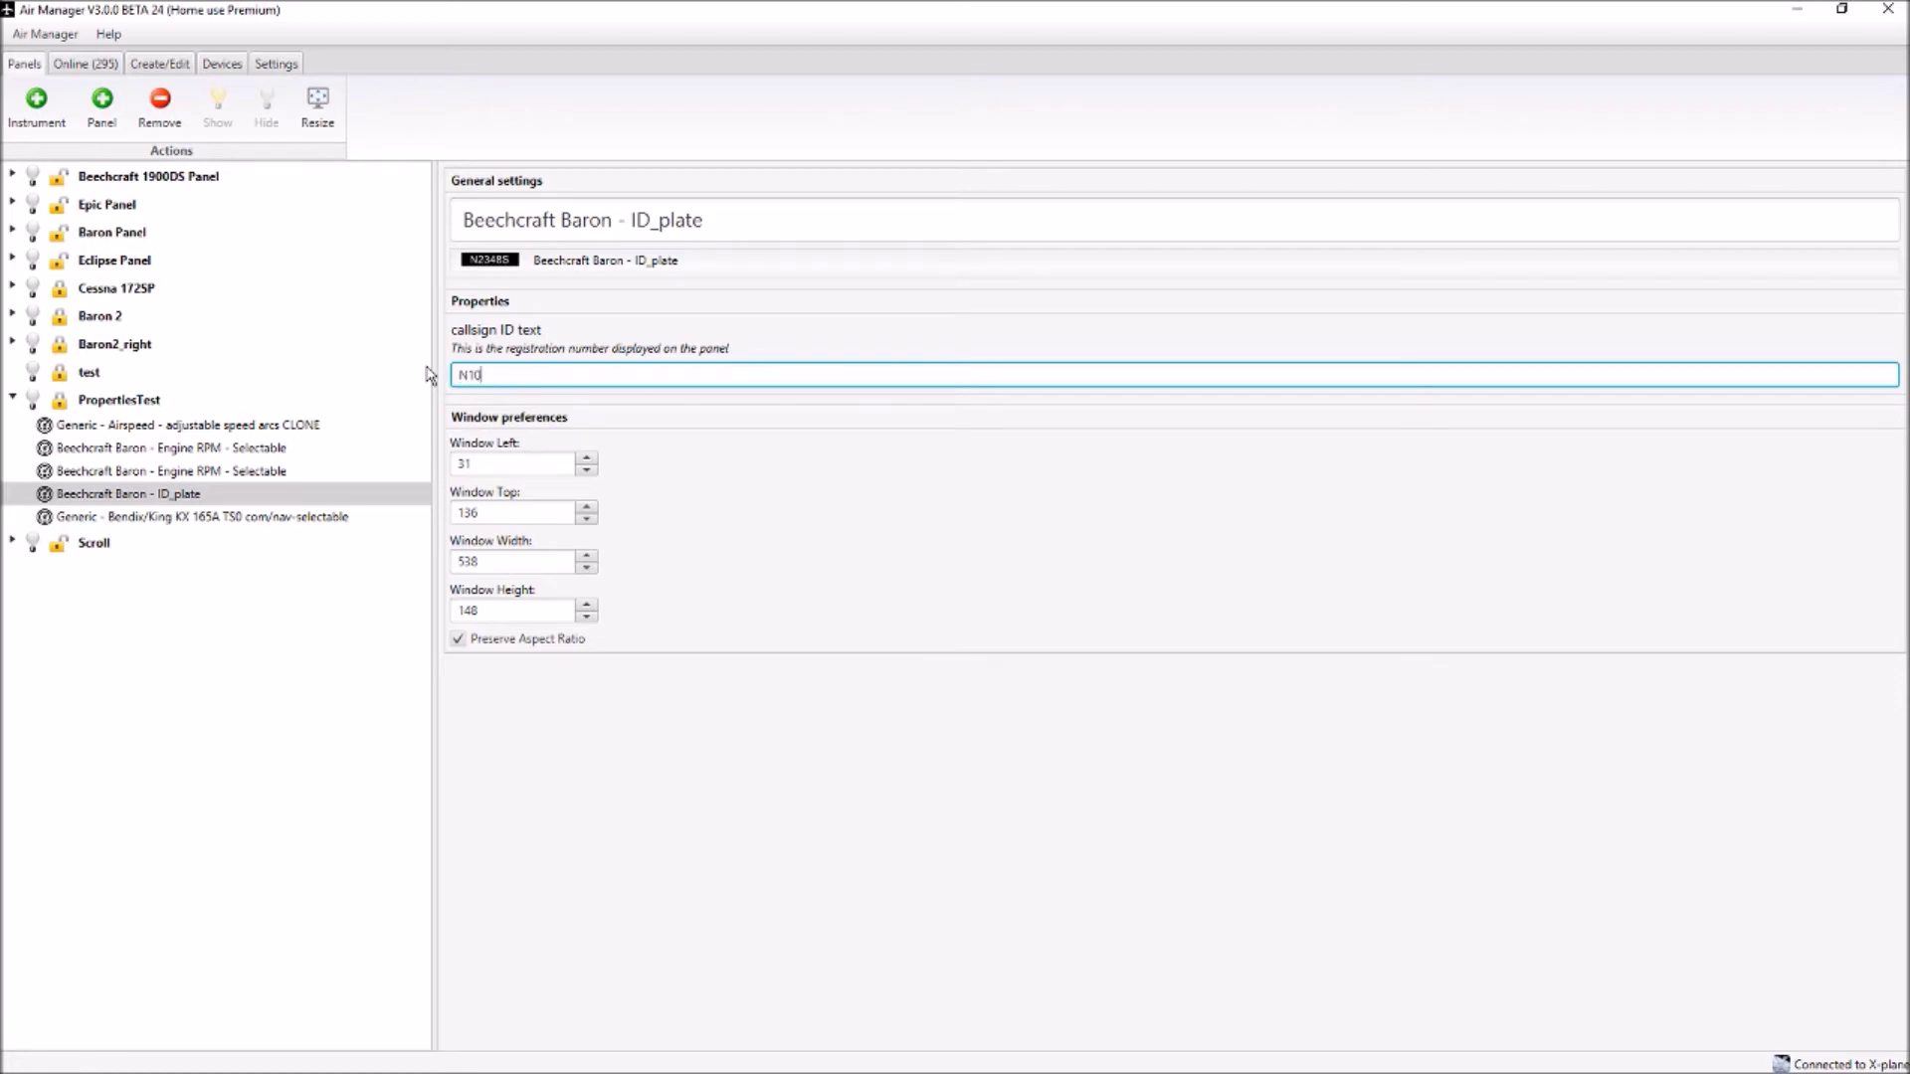
pyautogui.write('R')
pyautogui.press('BackSpace')
pyautogui.press('BackSpace')
pyautogui.press('BackSpace')
pyautogui.press('BackSpace')
pyautogui.write('G-ABRE')
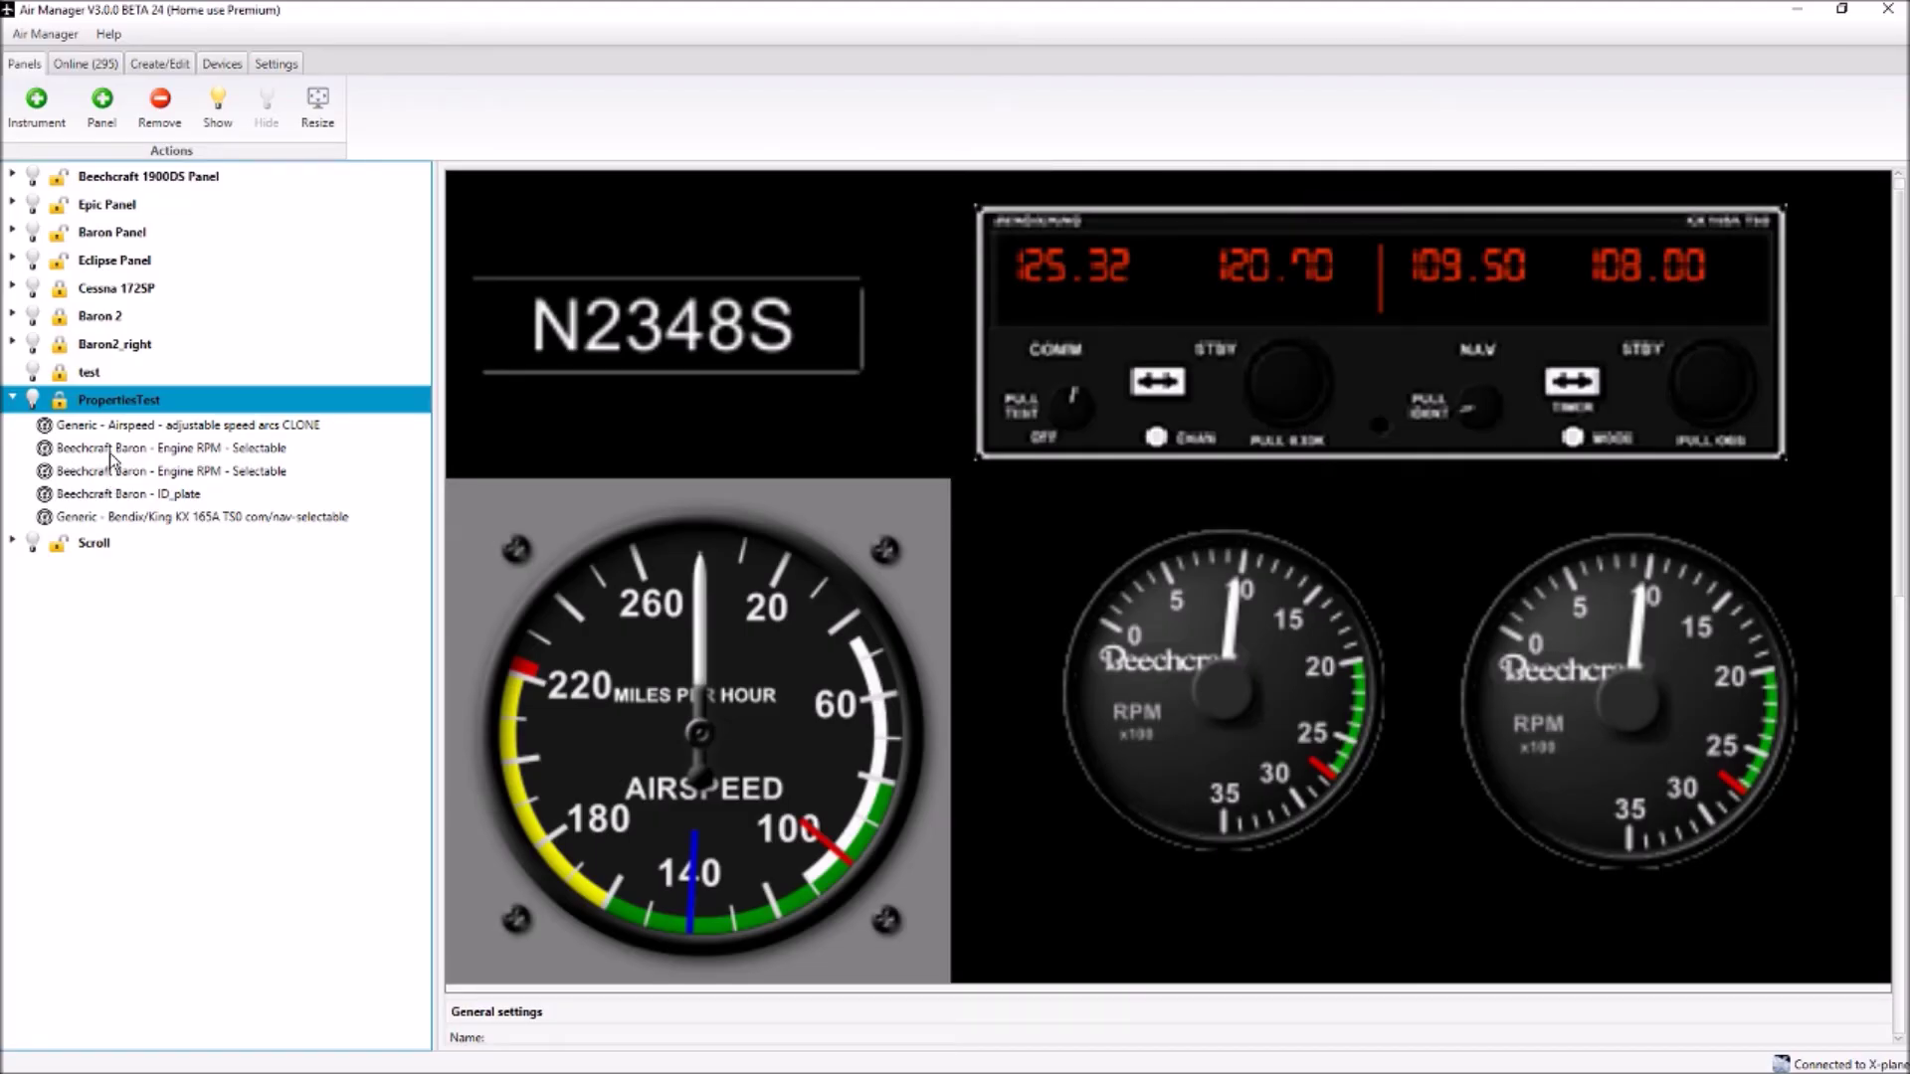
# - Show the engine number on the first Engine RPM gauge, keeping it as engine 1
pyautogui.click(112, 448)
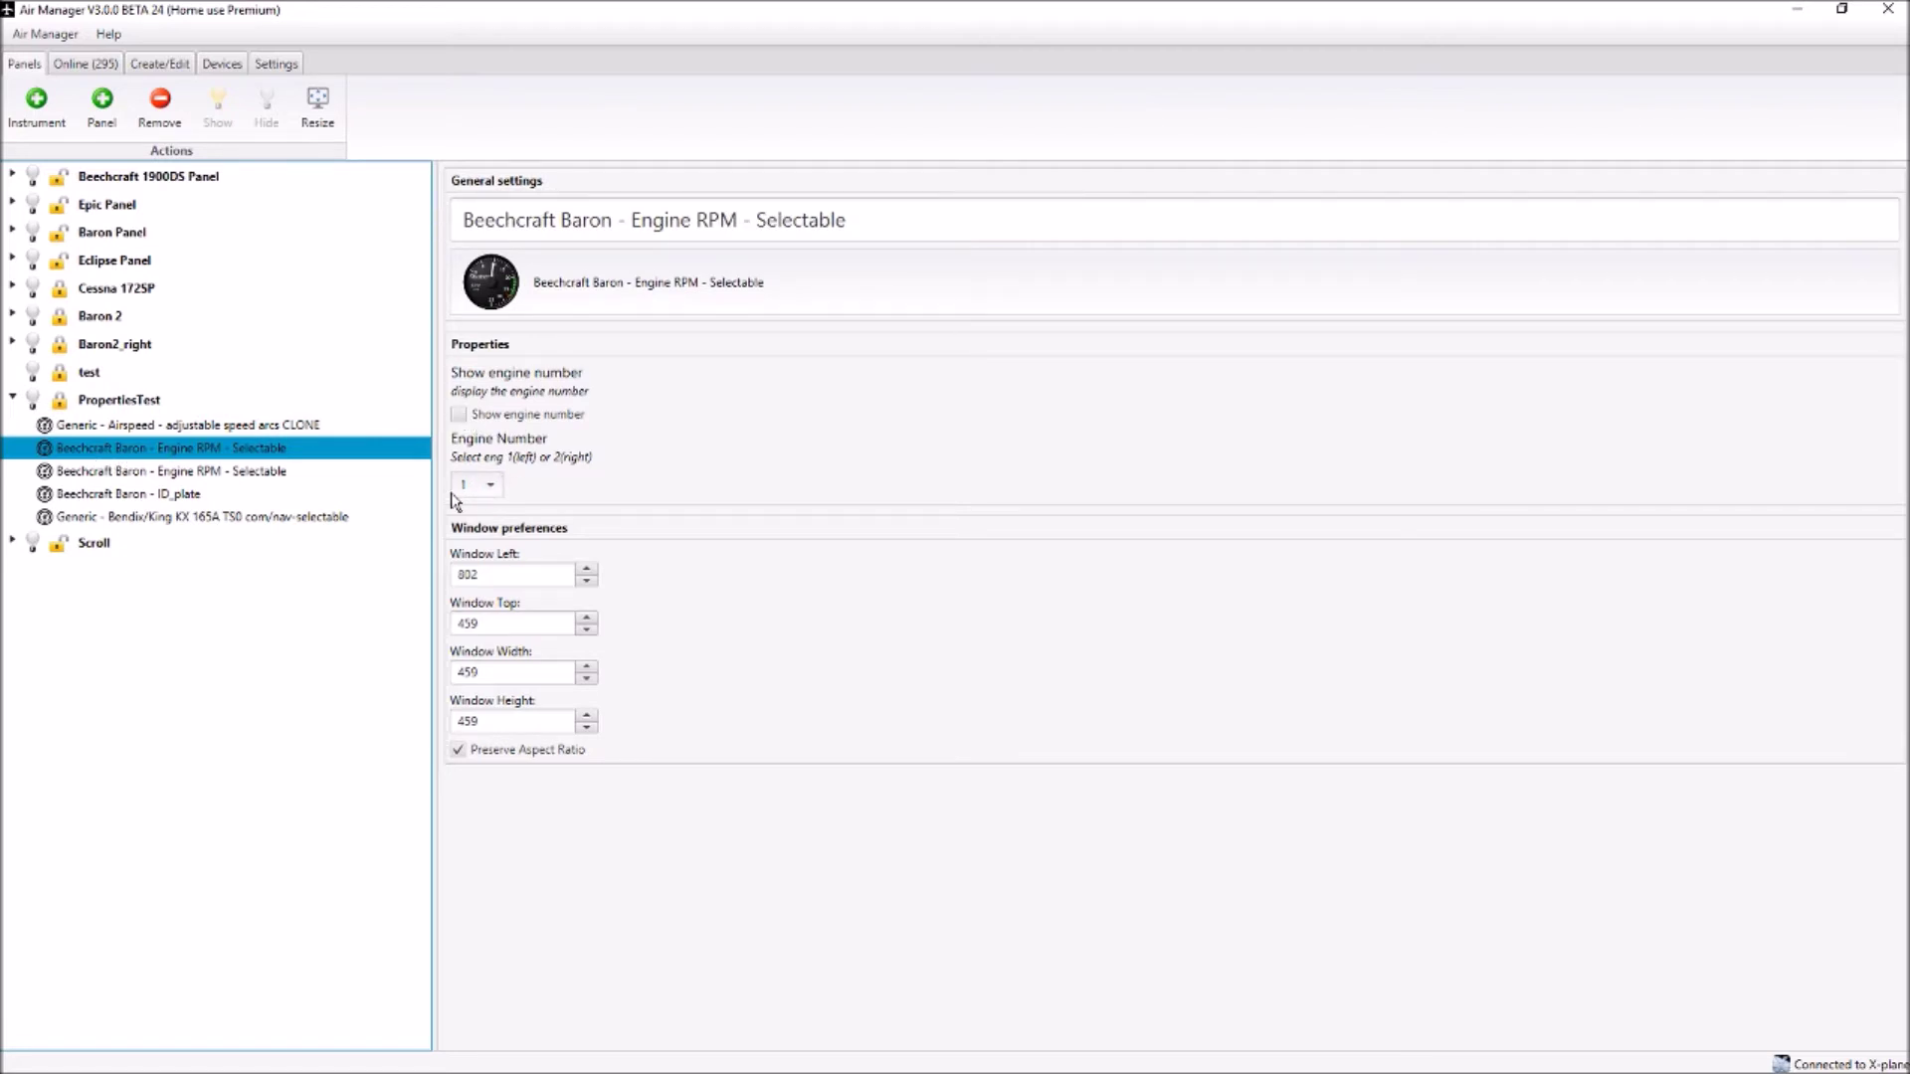
pyautogui.click(458, 415)
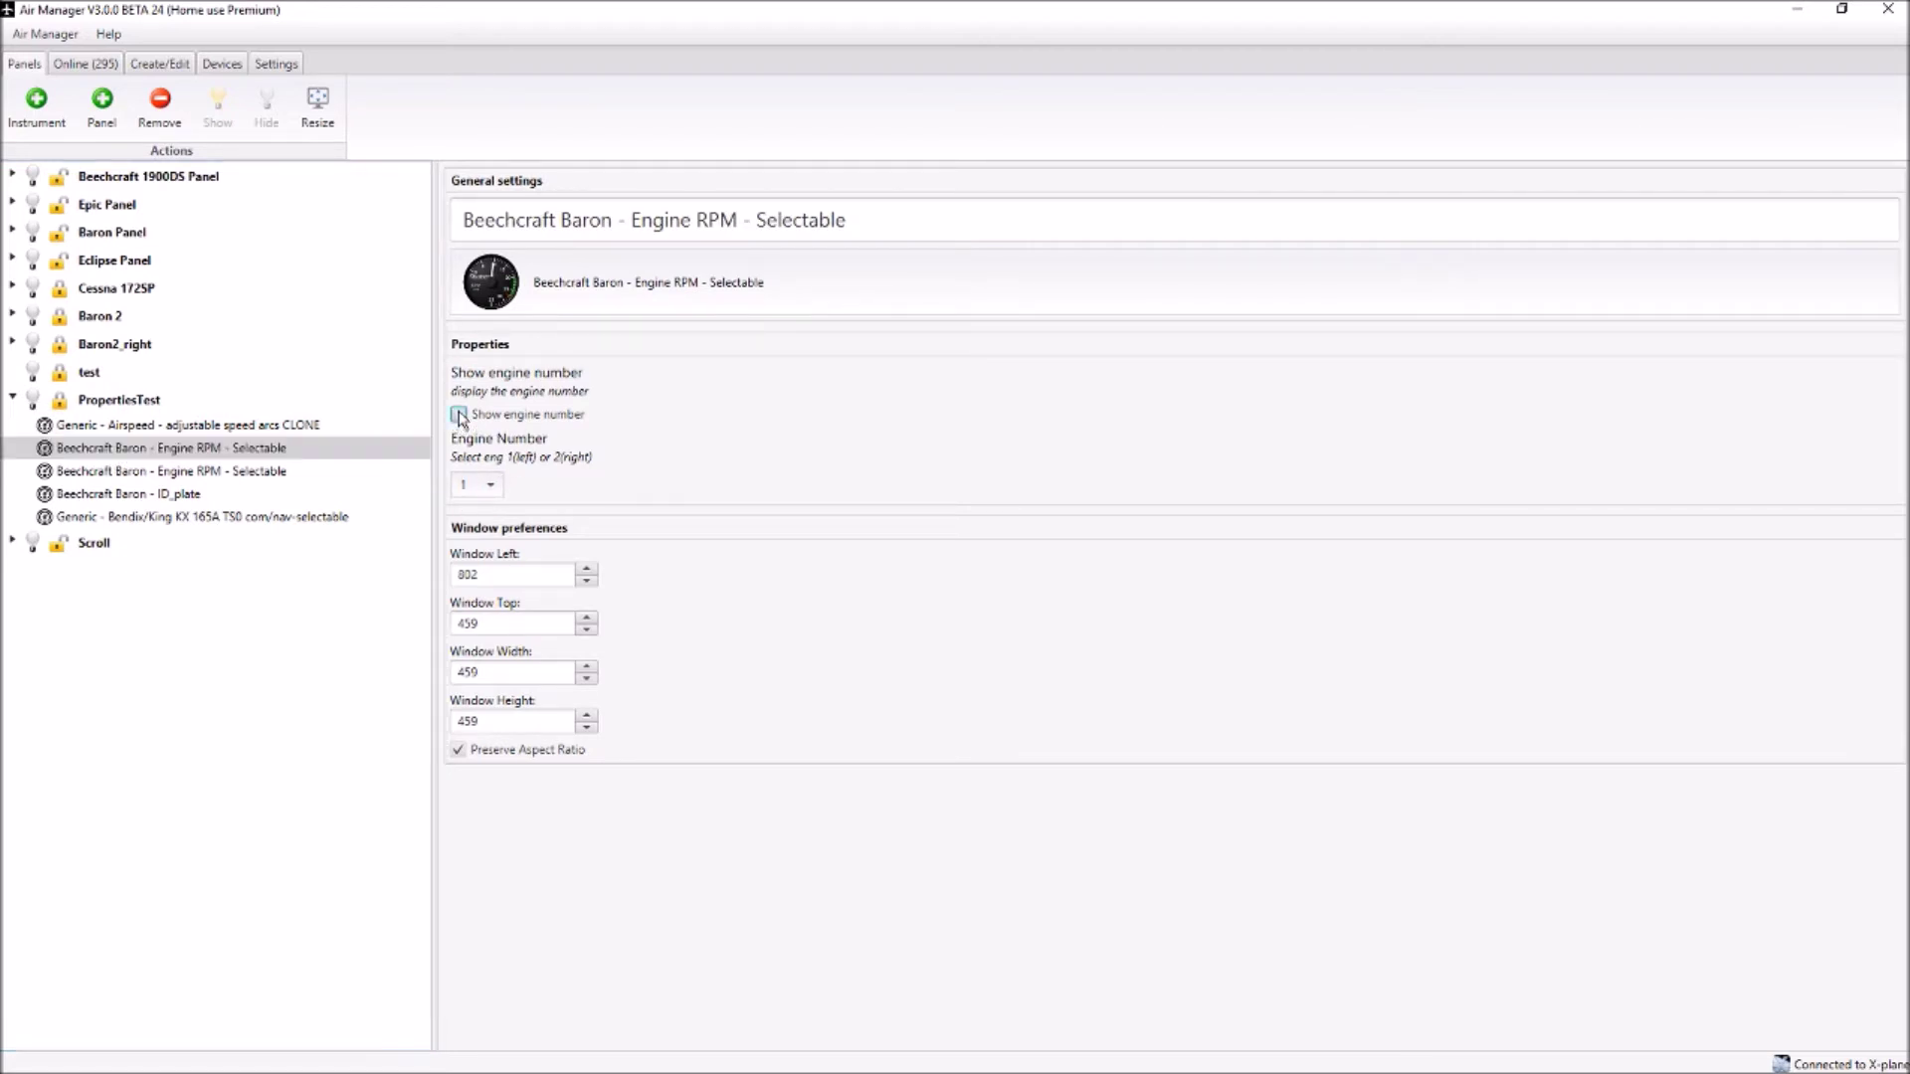
pyautogui.click(490, 487)
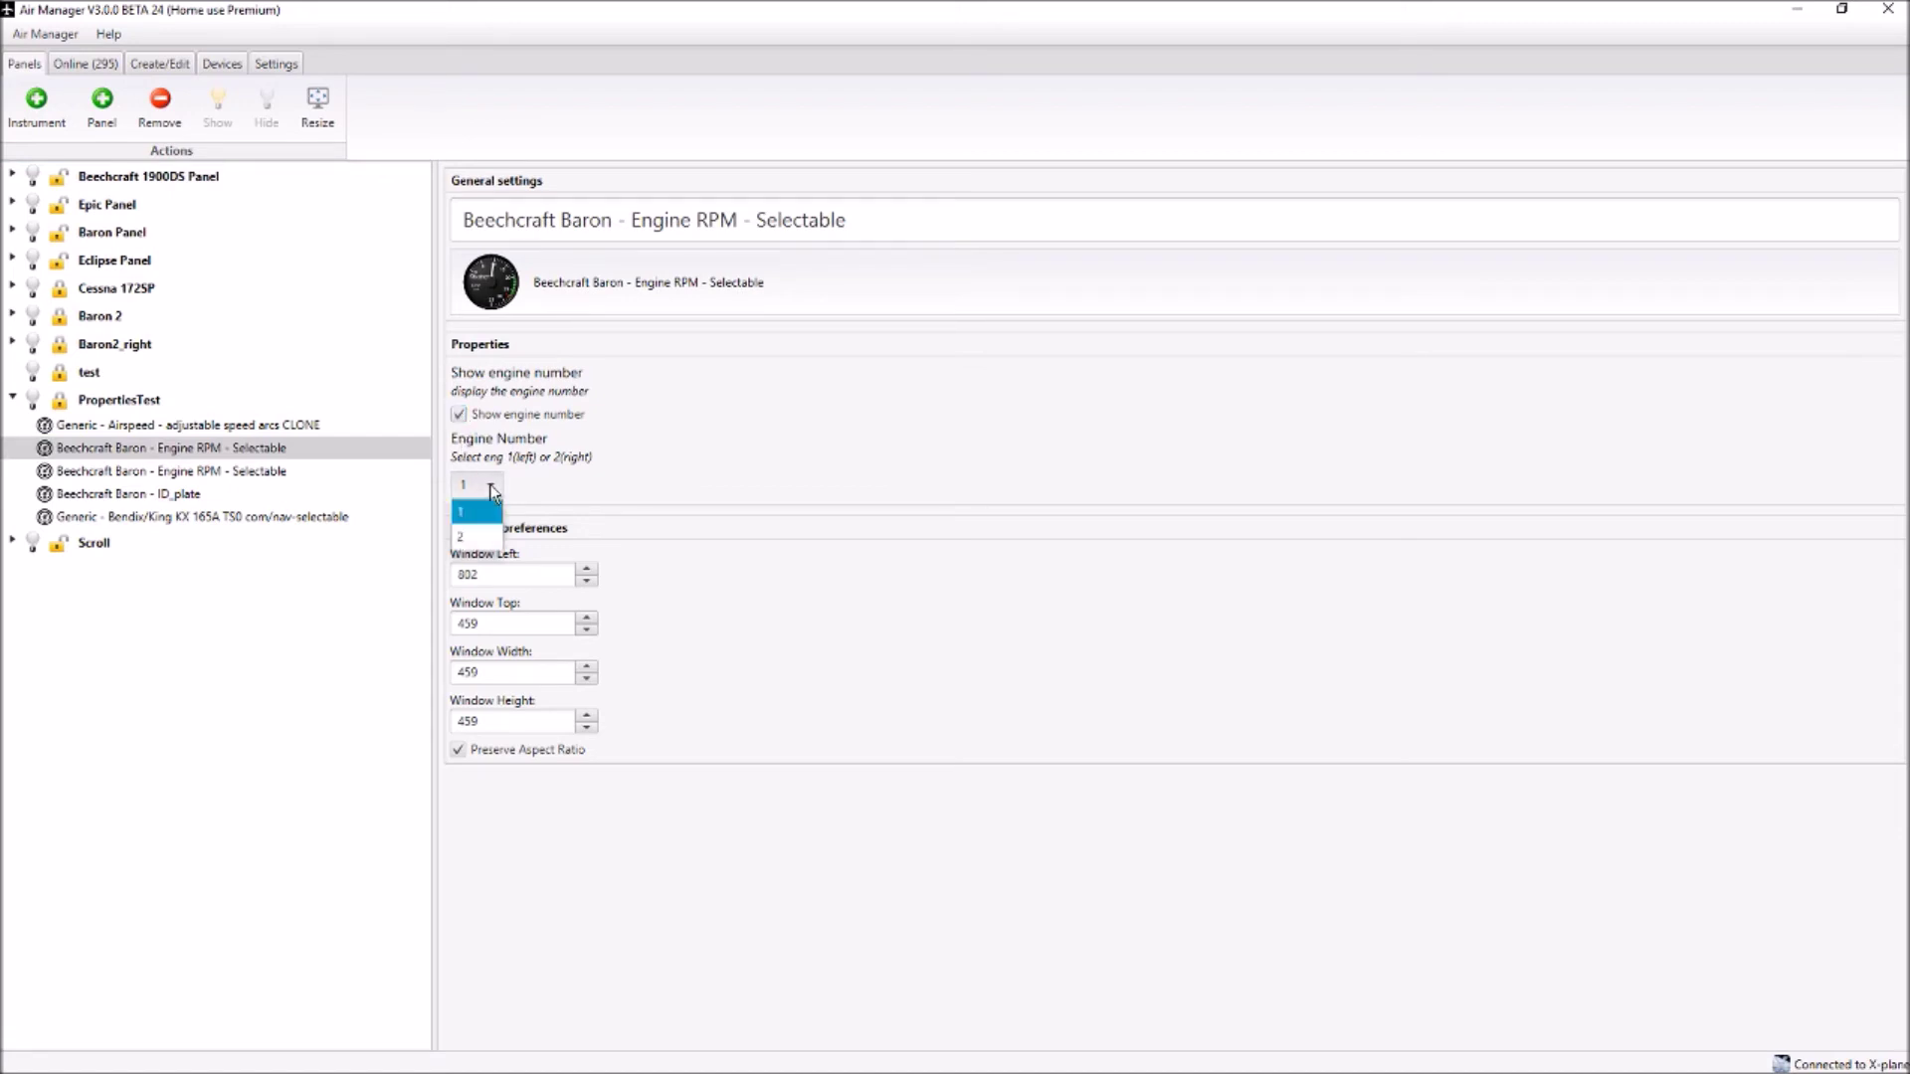
pyautogui.click(478, 512)
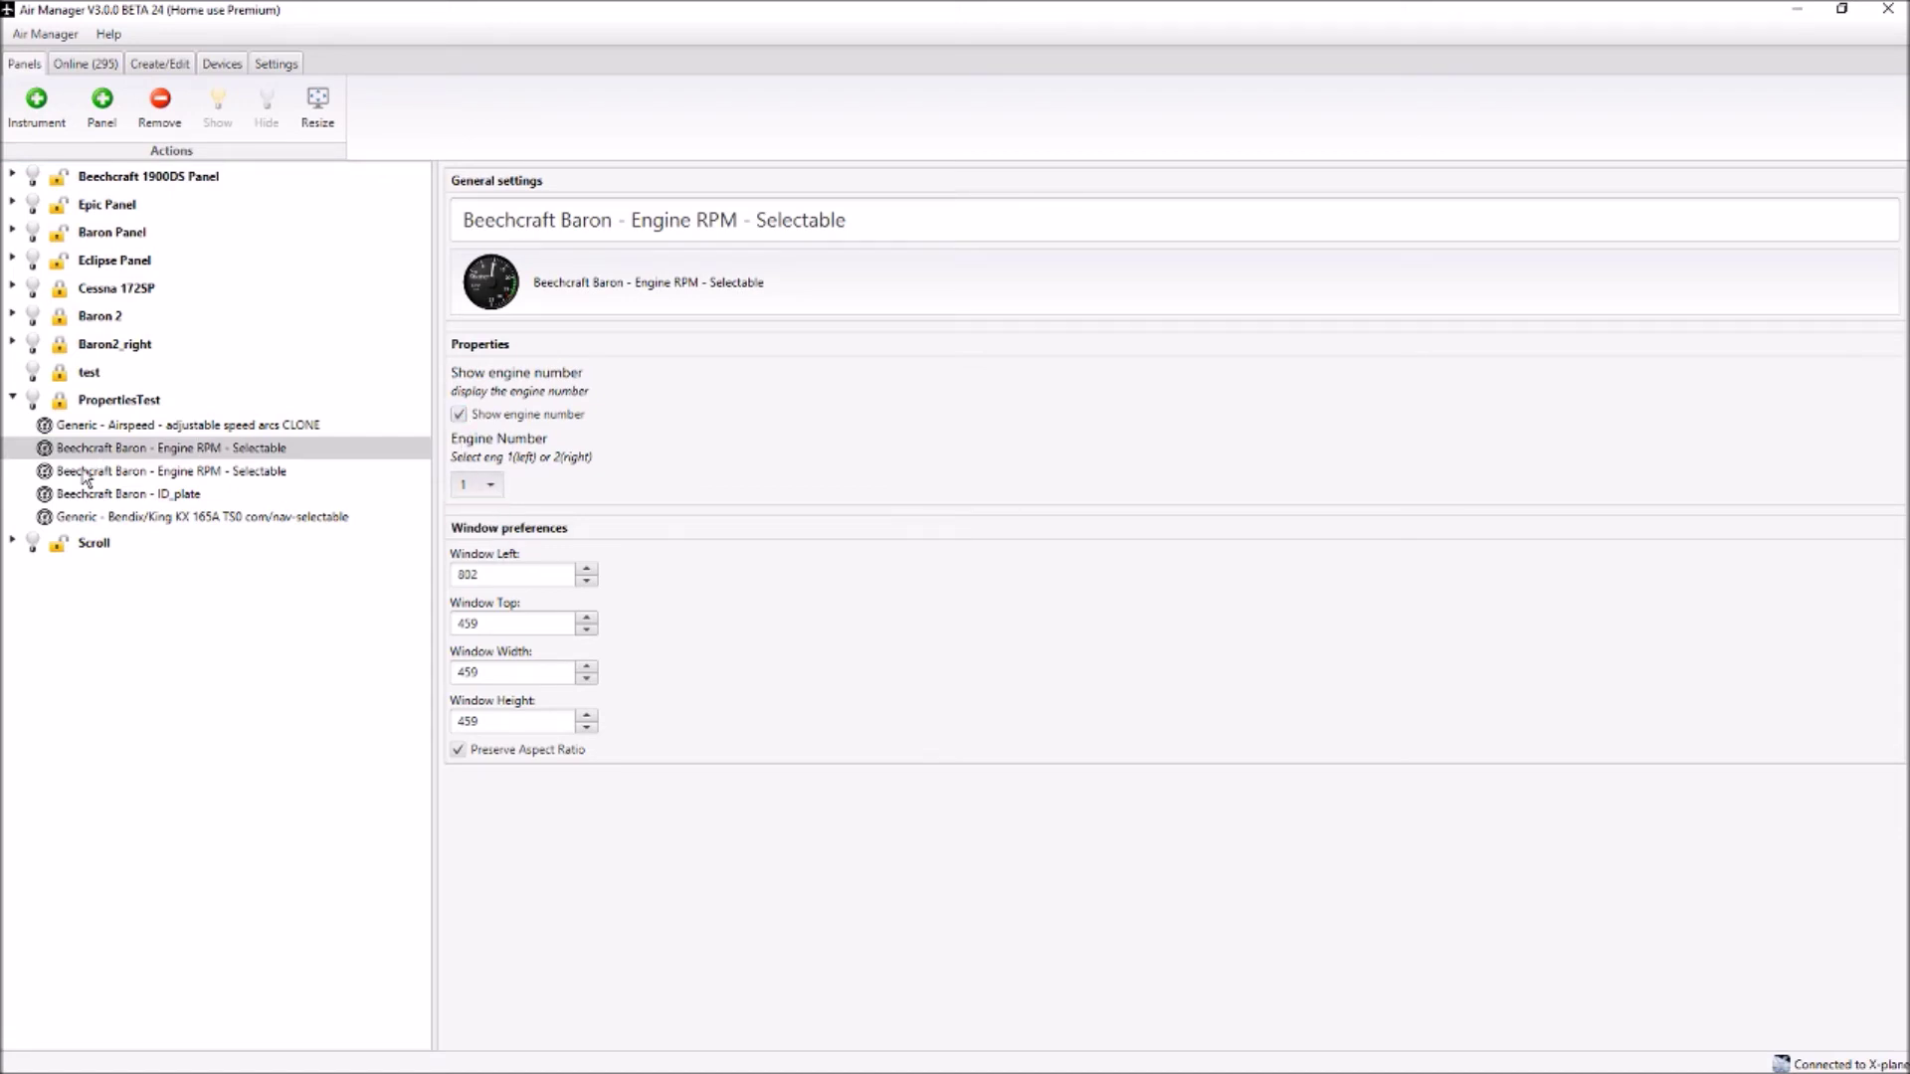
# - Show the engine number on the second Engine RPM gauge and set it to engine 2
pyautogui.click(129, 481)
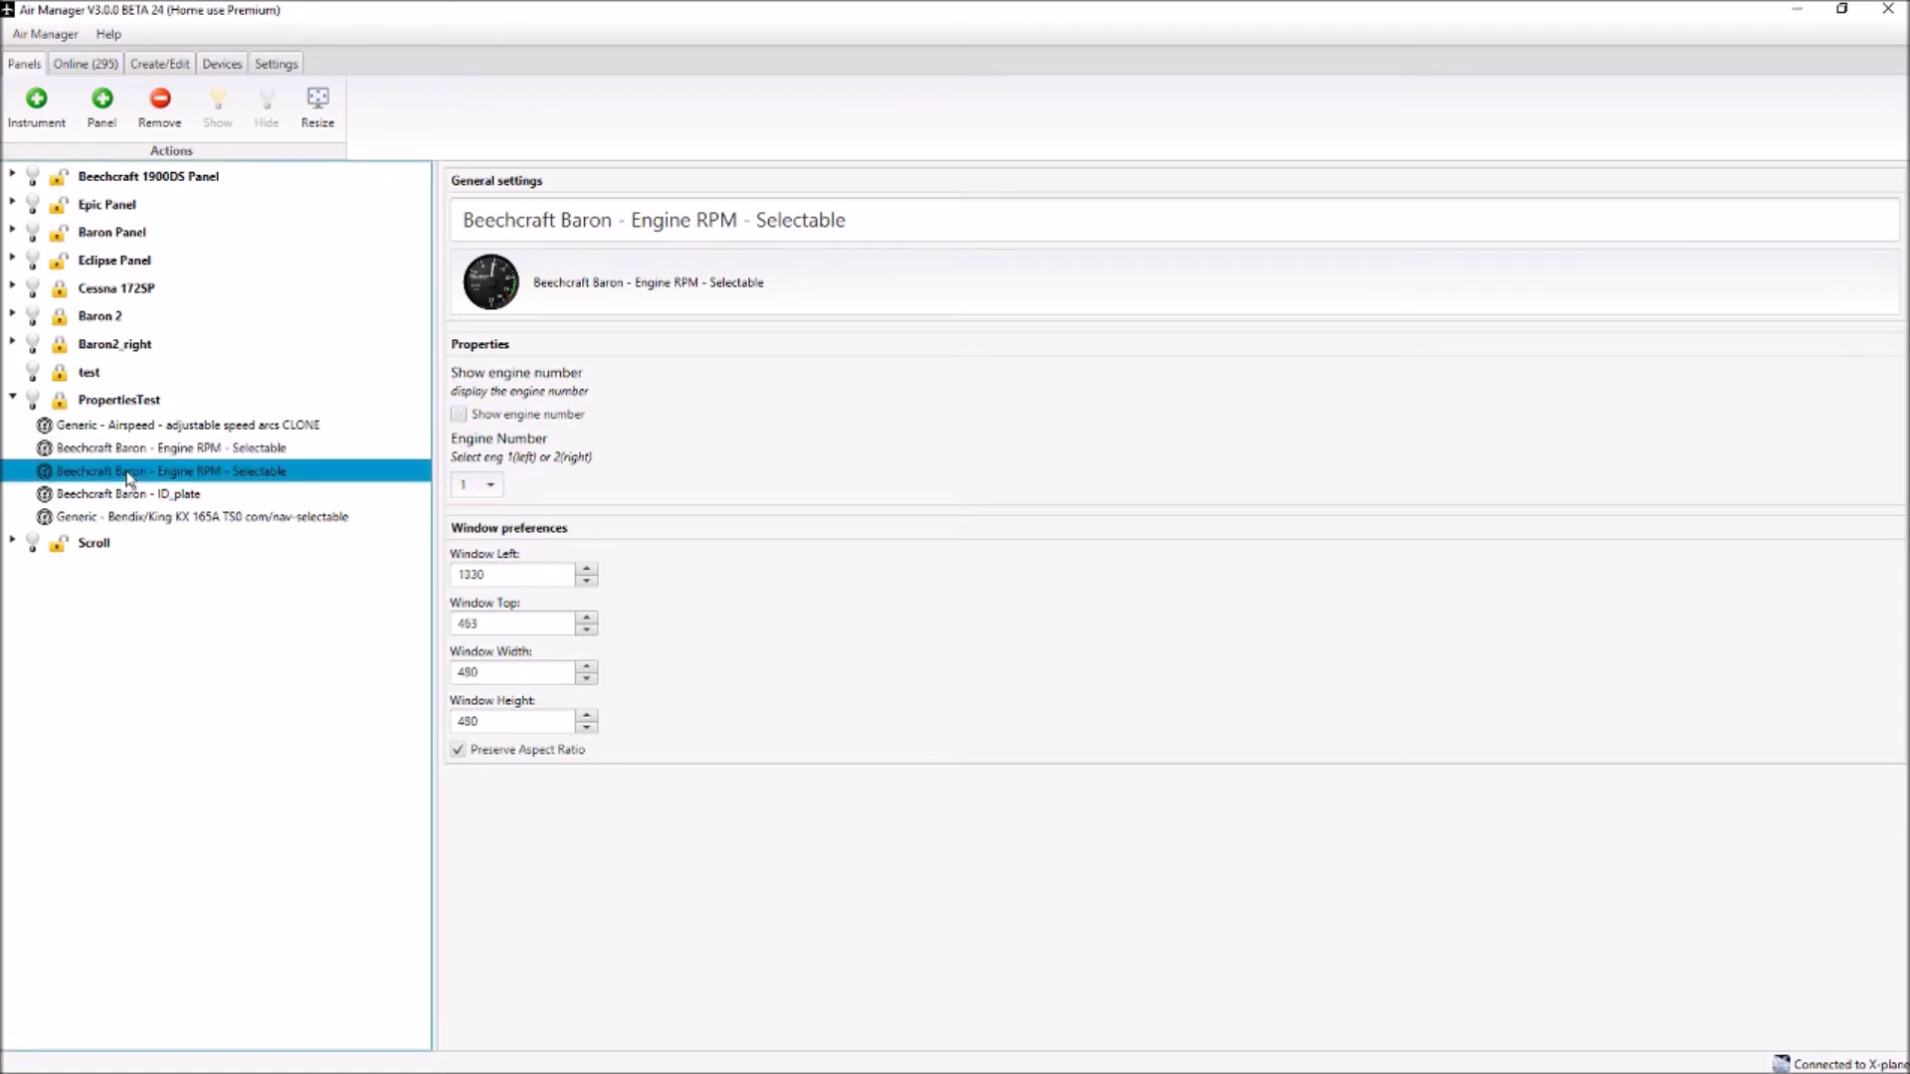
pyautogui.click(458, 415)
pyautogui.click(494, 487)
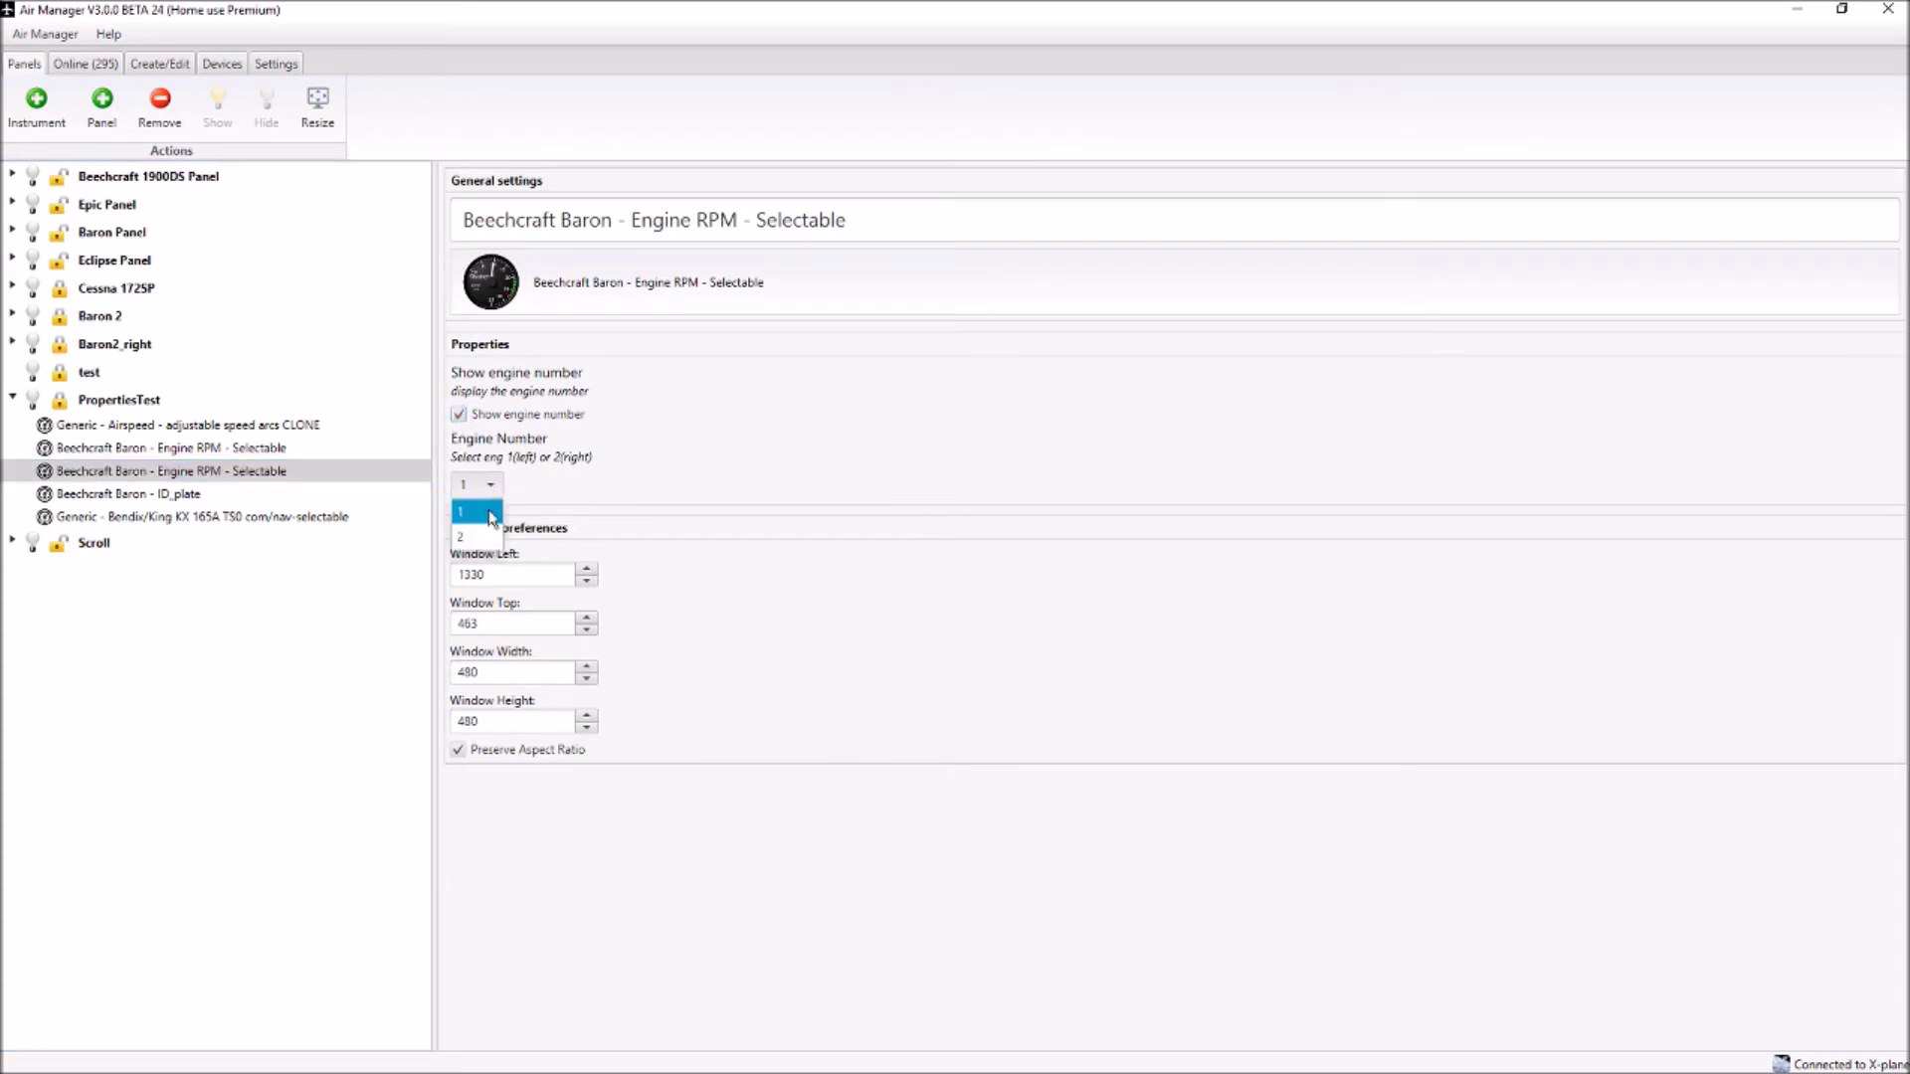
pyautogui.click(483, 528)
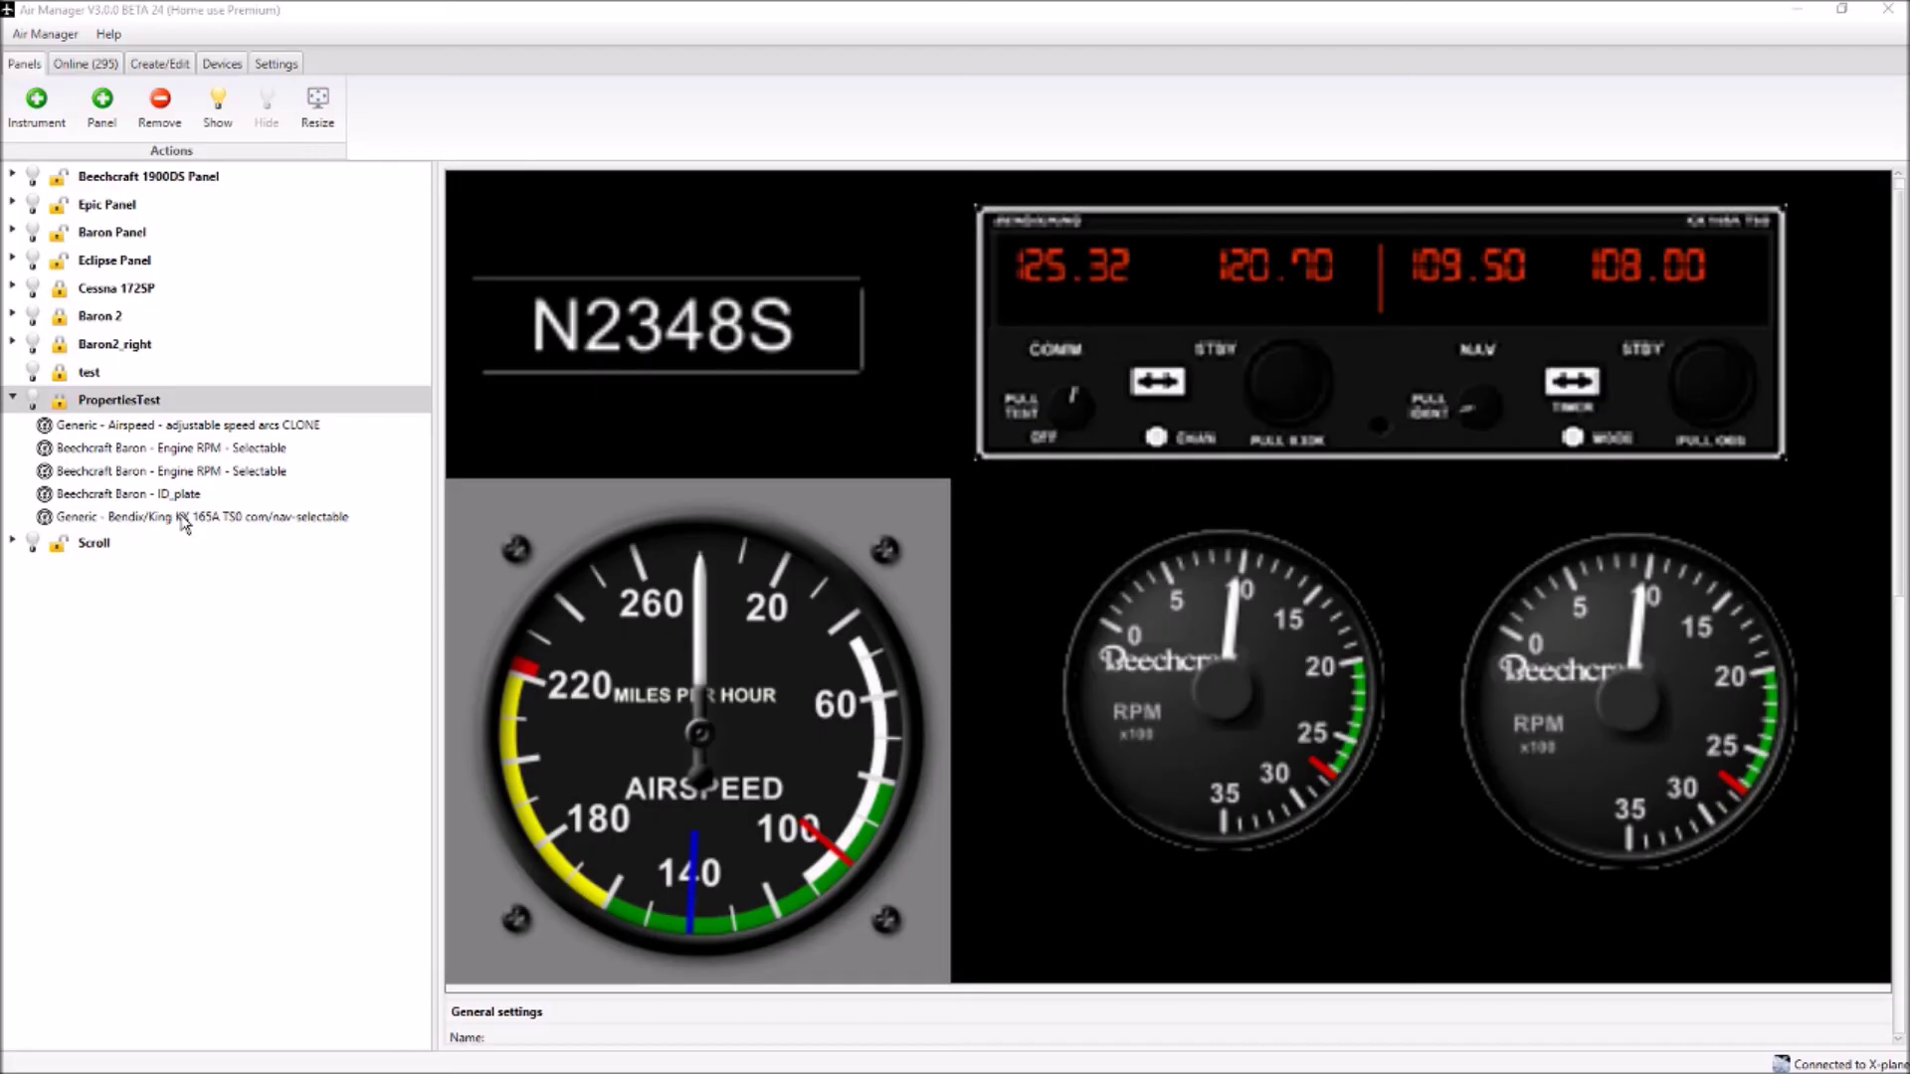
# - Show the Nav/Com number on the Bendix/King KX 165A radio, keeping Radio Number 1
pyautogui.click(189, 519)
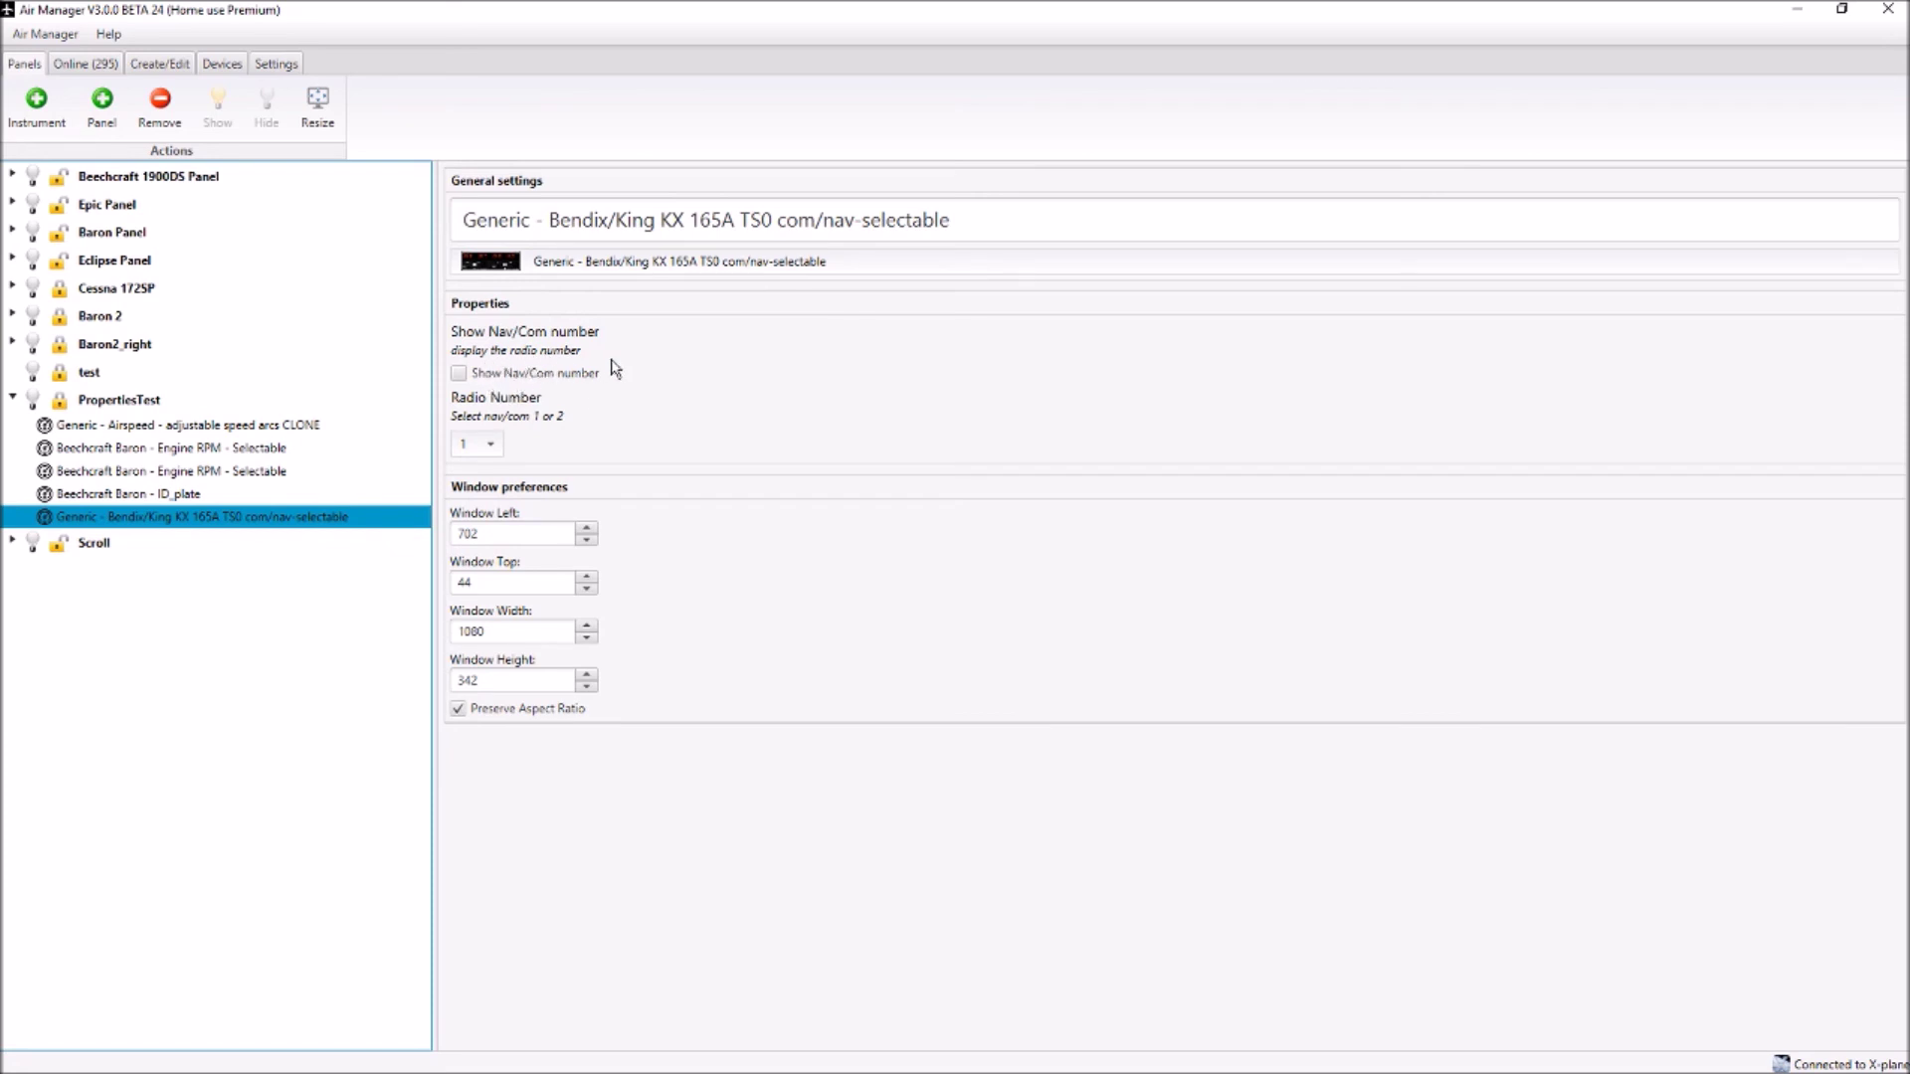
pyautogui.click(459, 375)
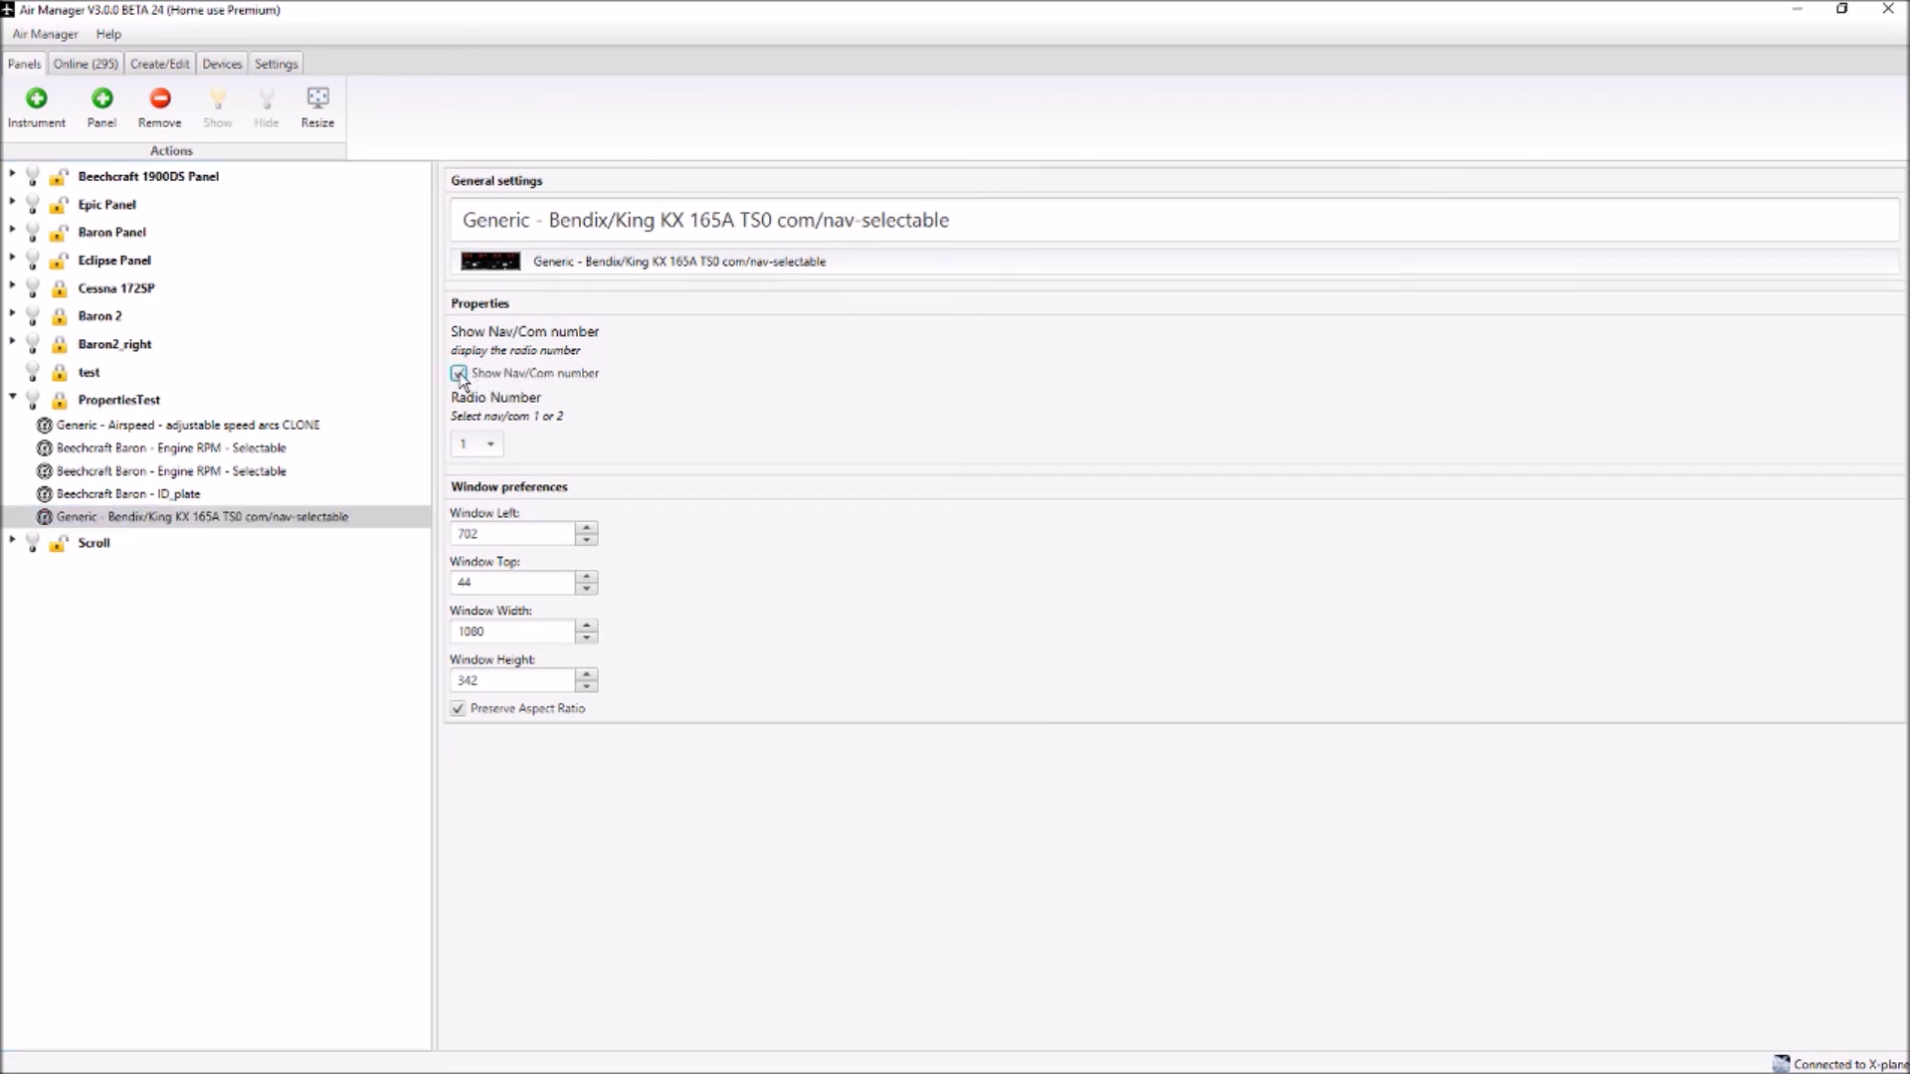
pyautogui.click(491, 445)
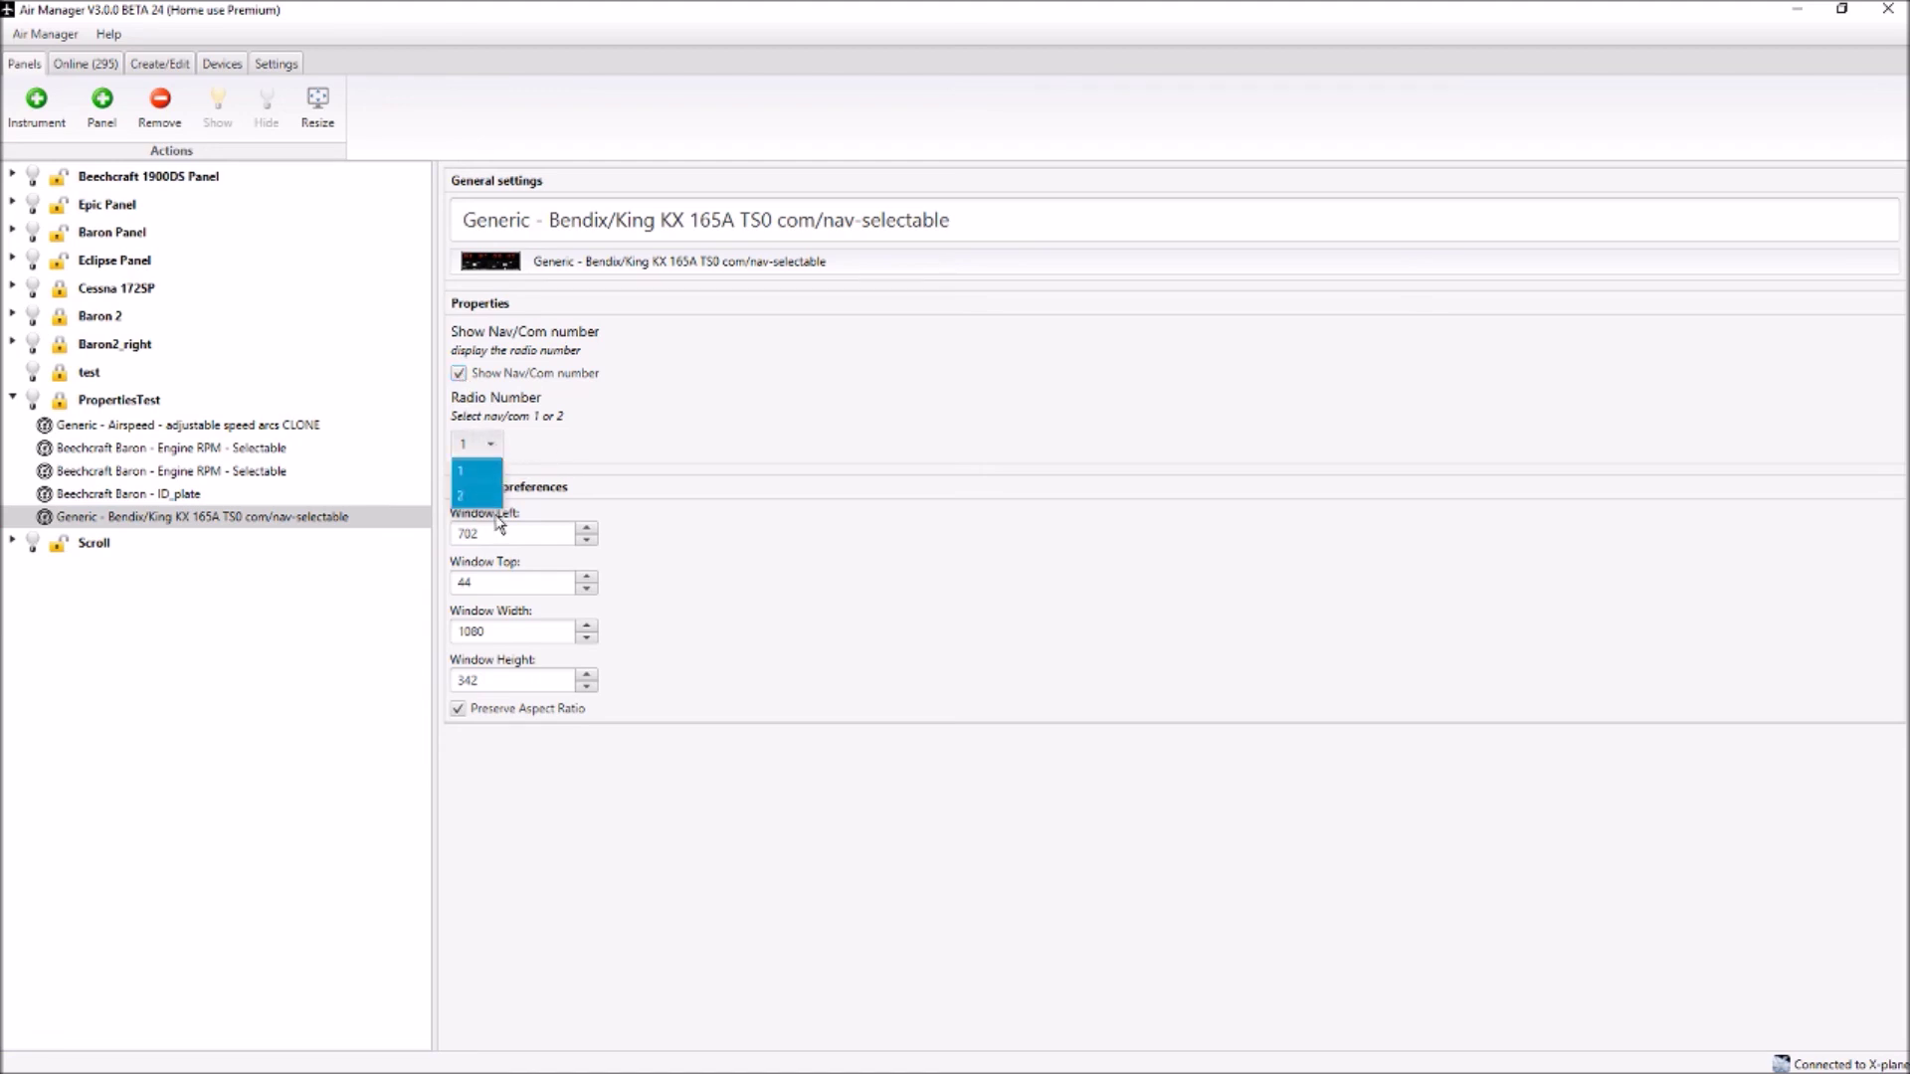
pyautogui.click(490, 474)
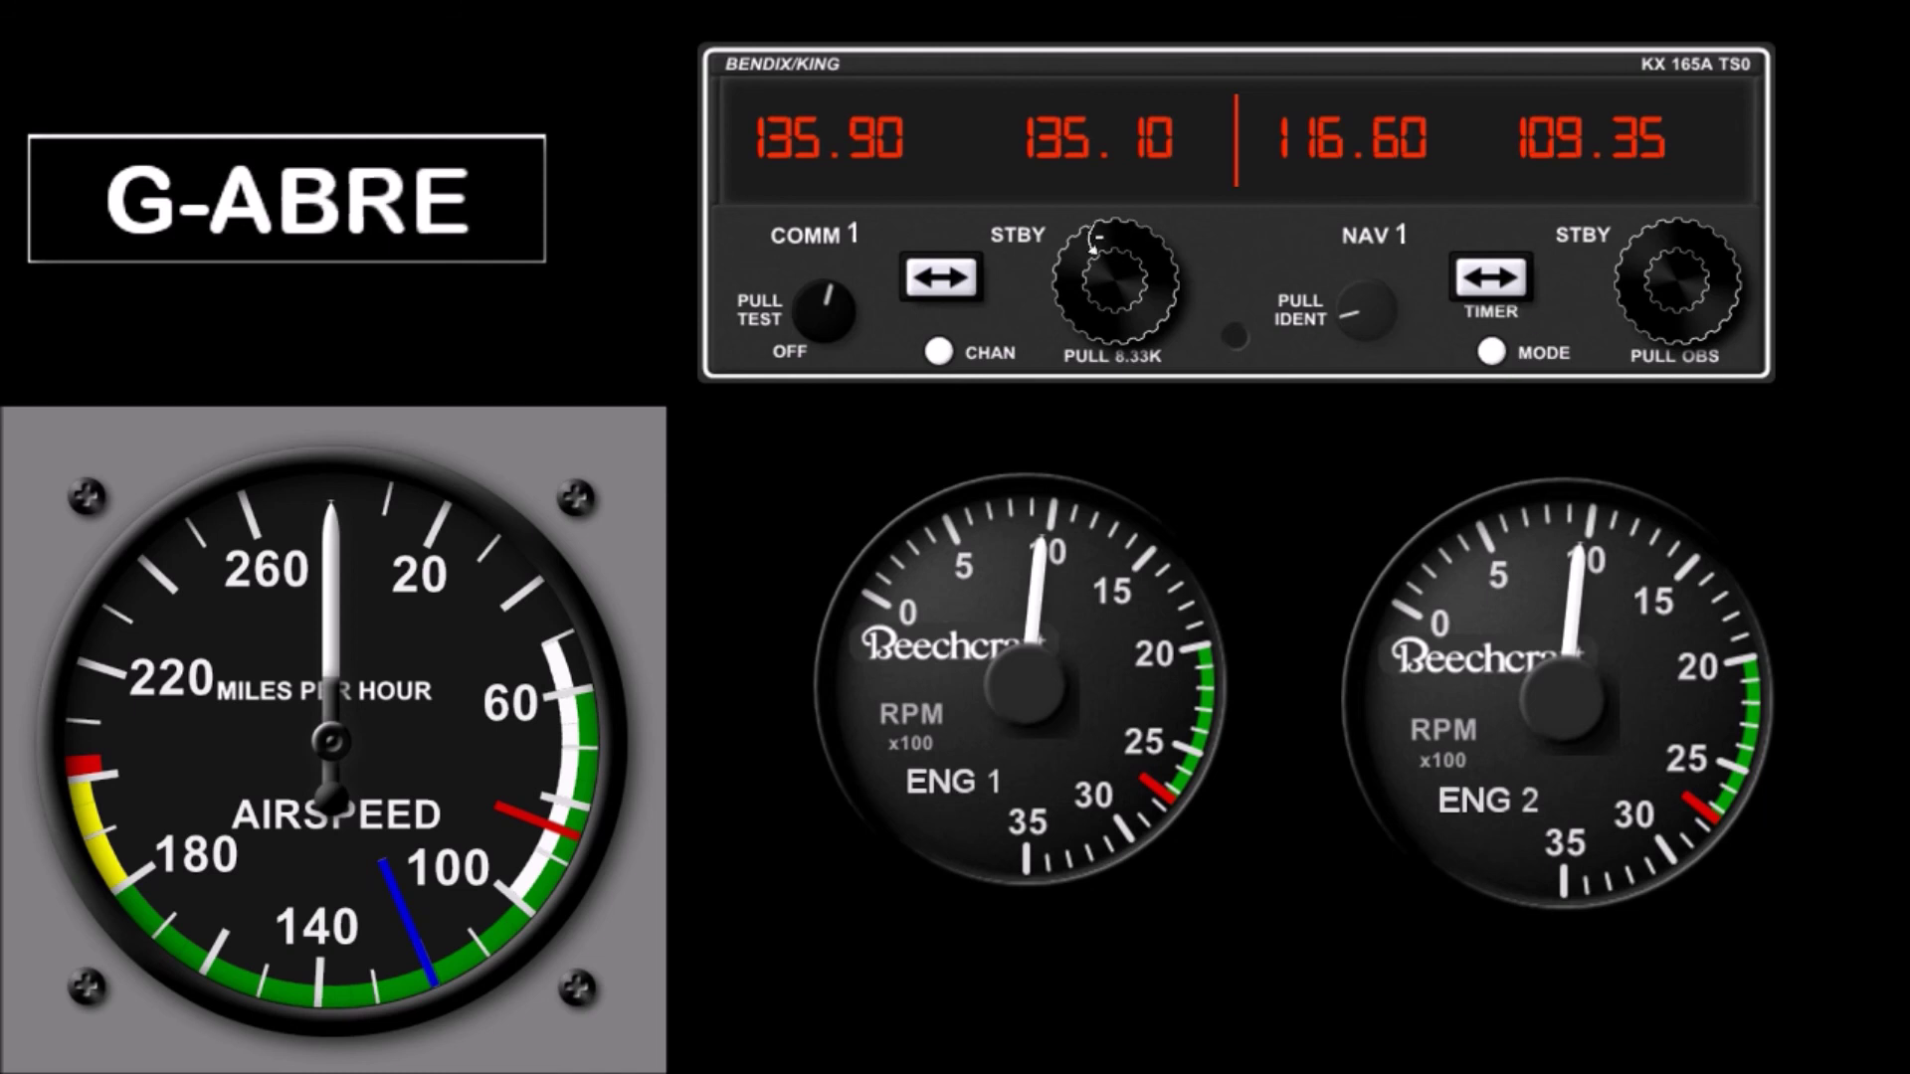
# - Tune COMM standby to 135.10 and swap it to the active COMM frequency
pyautogui.scroll(-3, 1075, 280)
pyautogui.scroll(3, 1074, 280)
pyautogui.scroll(-5, 1074, 280)
pyautogui.scroll(5, 1075, 281)
pyautogui.click(945, 282)
# - Tune NAV standby to 109.15 and swap it to the active NAV frequency
pyautogui.scroll(-3, 1623, 278)
pyautogui.scroll(3, 1623, 279)
pyautogui.scroll(-4, 1624, 278)
pyautogui.click(1489, 291)
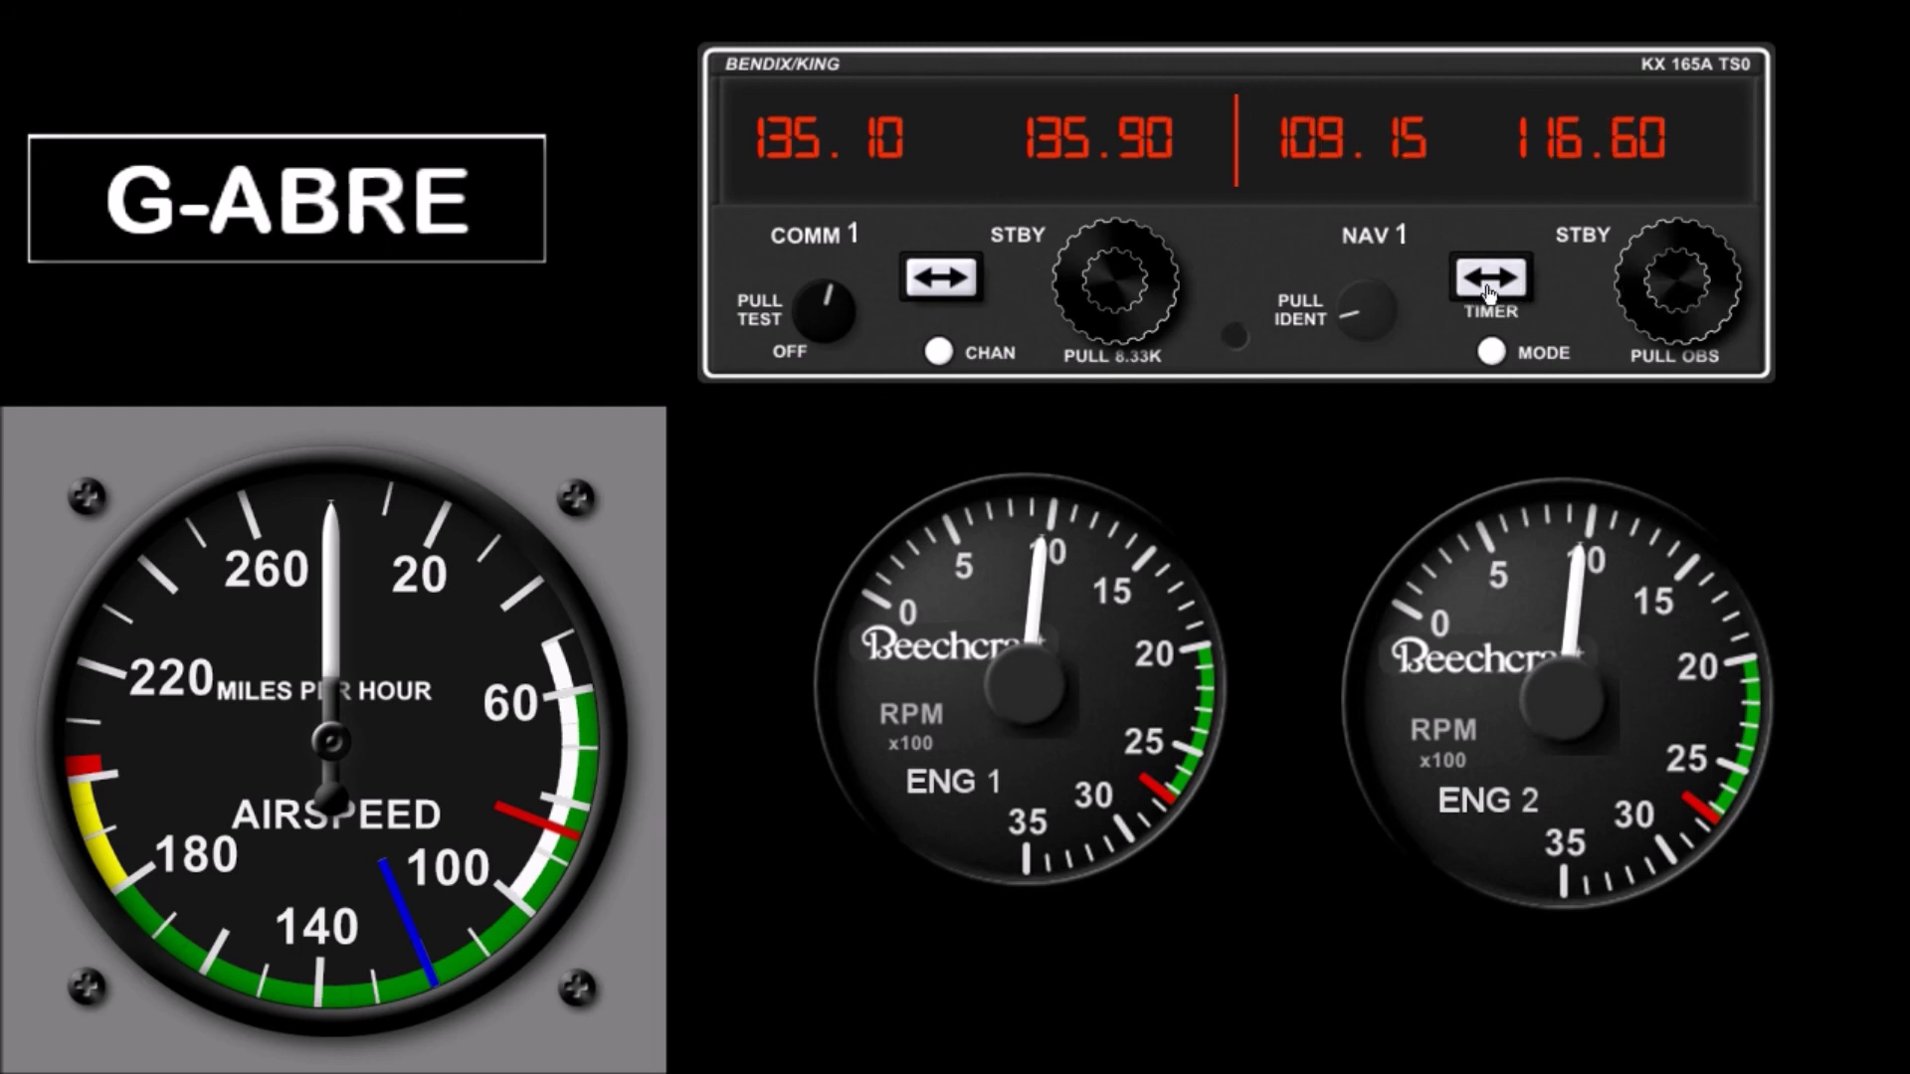